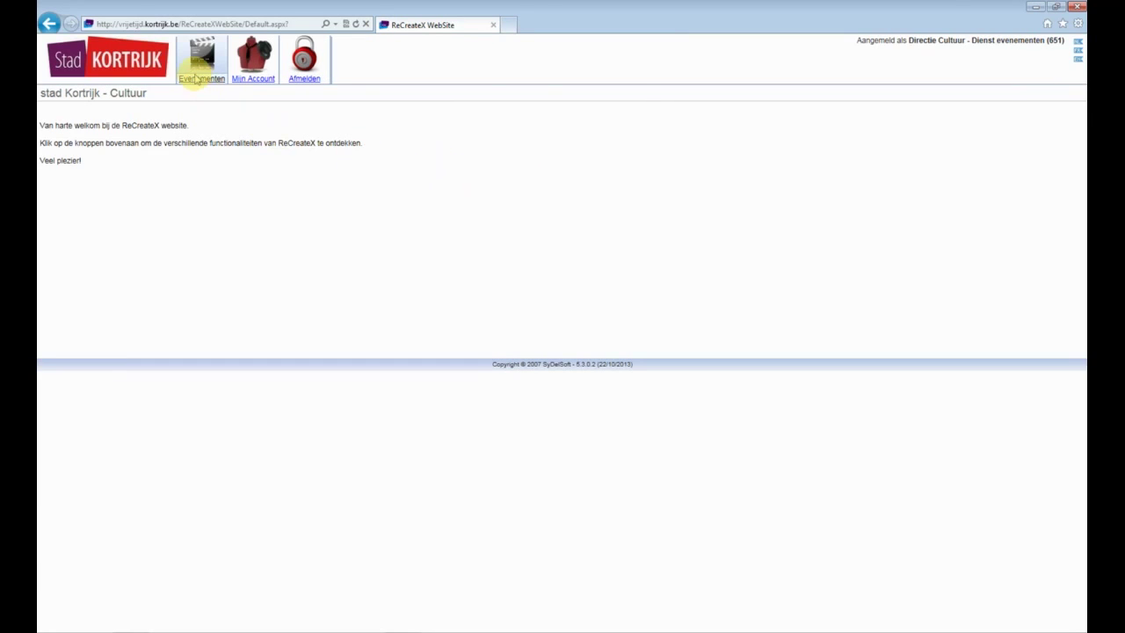
- Open Evenementen, check the Mijn evenementen list, and return to the Evenementen loket
left_click(199, 83)
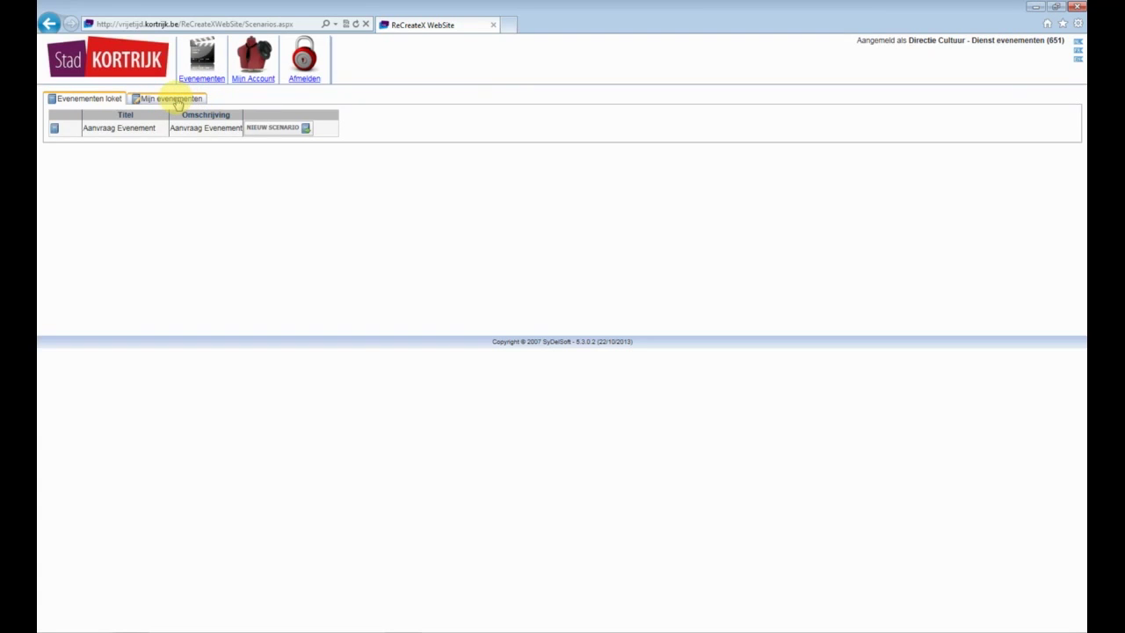
left_click(176, 100)
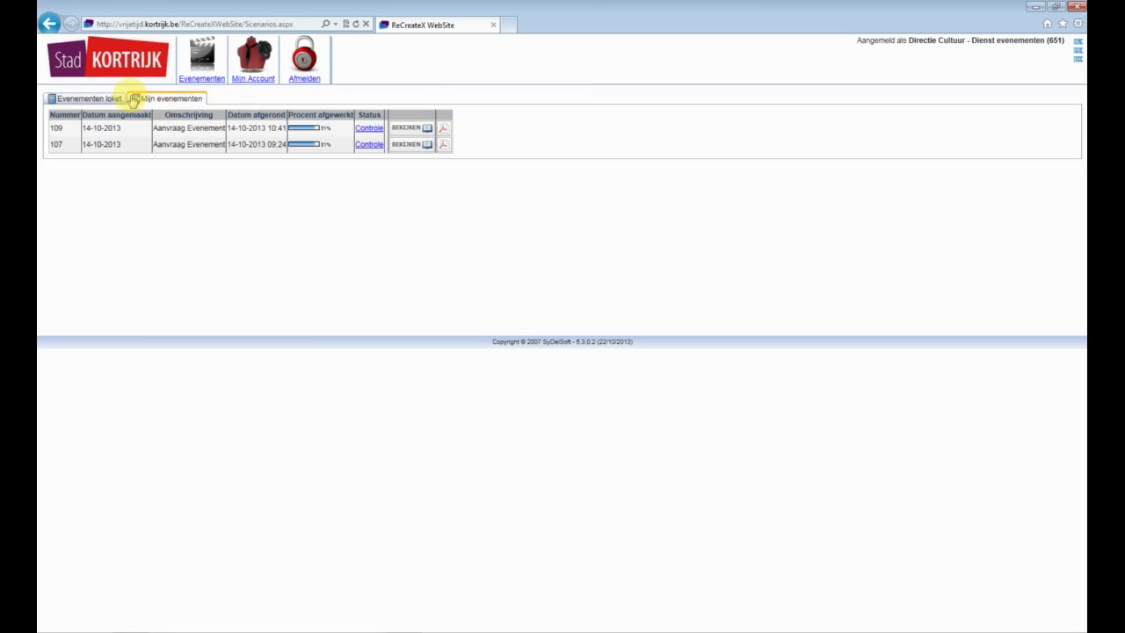
left_click(104, 100)
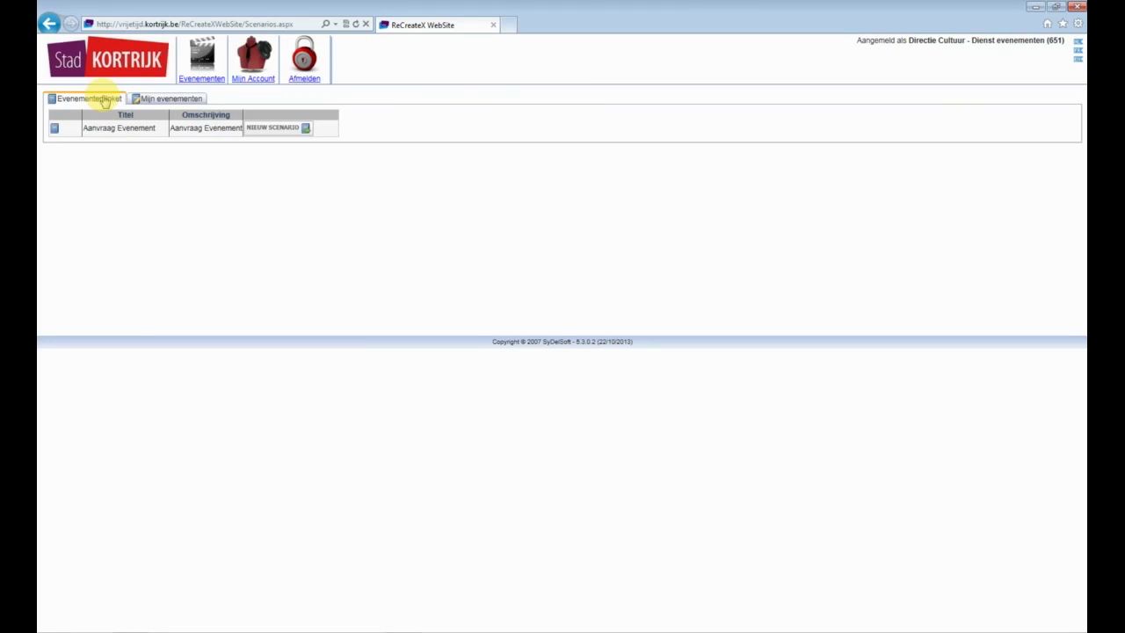
- Start a new Aanvraag Evenement scenario with session description 'Winter in Kortrijk'
left_click(272, 128)
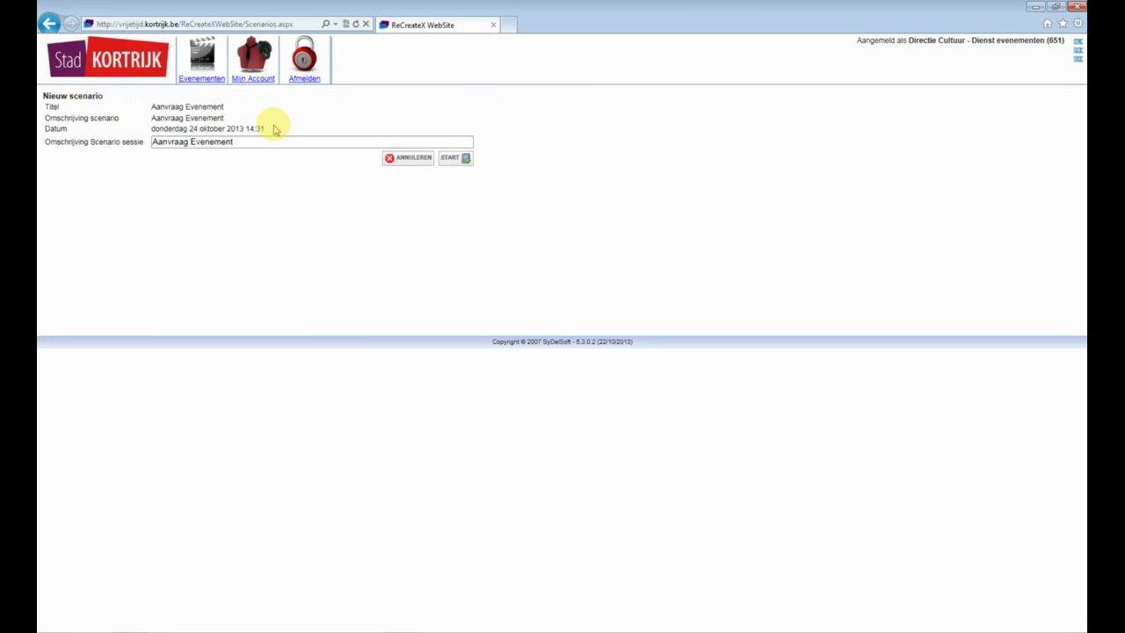
left_click_drag(246, 138, 149, 145)
type("Winter in Kortrijk")
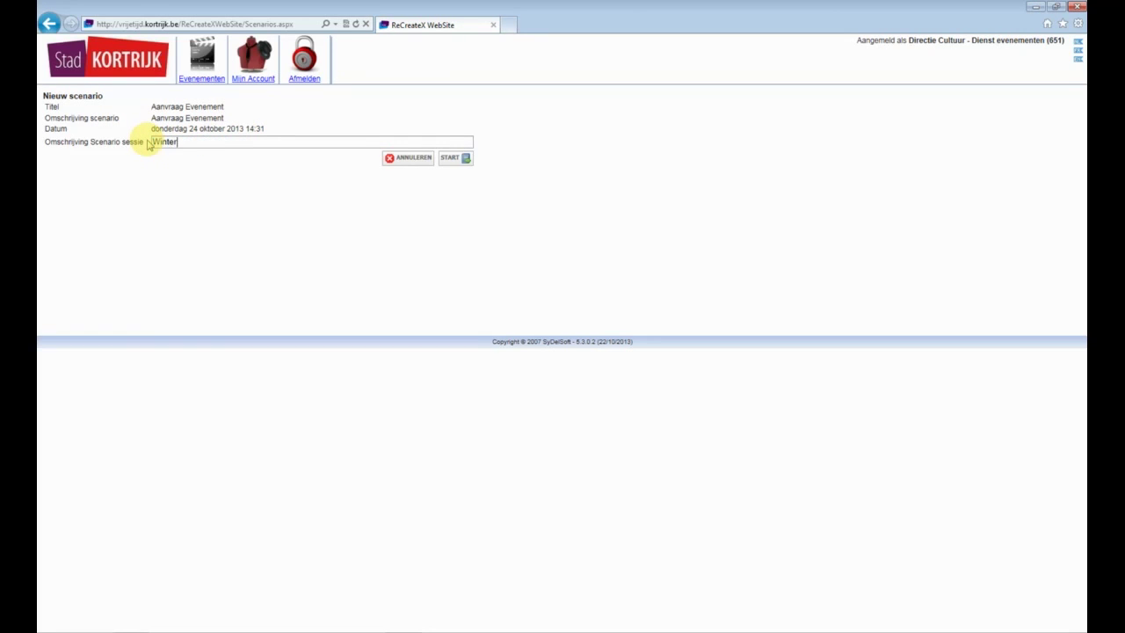
left_click(454, 159)
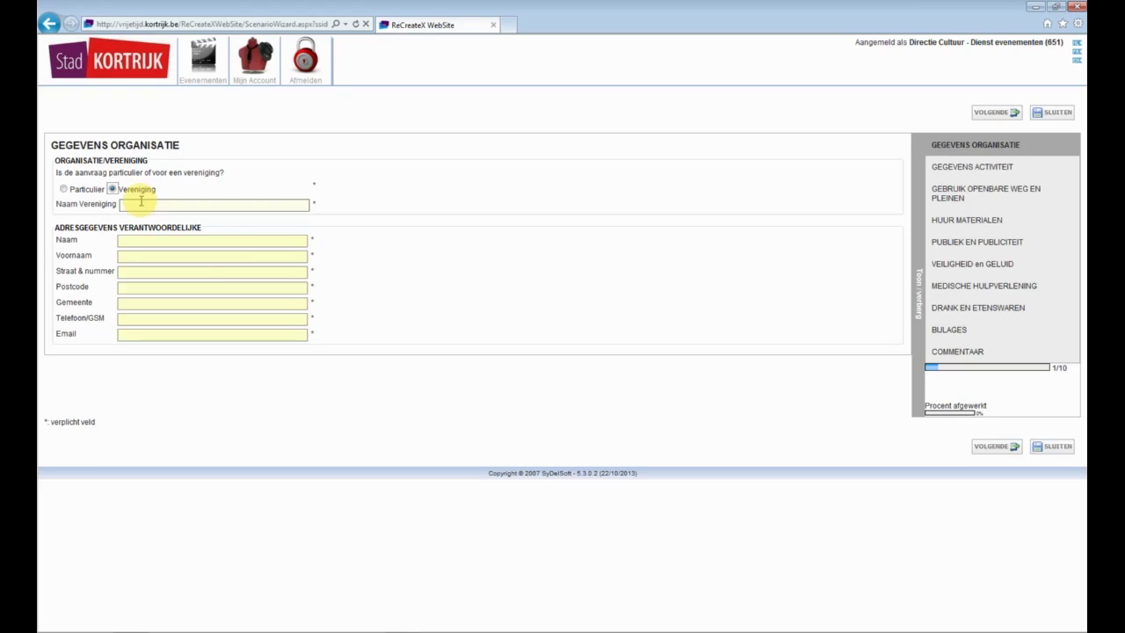
- Enter the association name and the contact's street, postcode, city, phone and e-mail, then continue
left_click(141, 203)
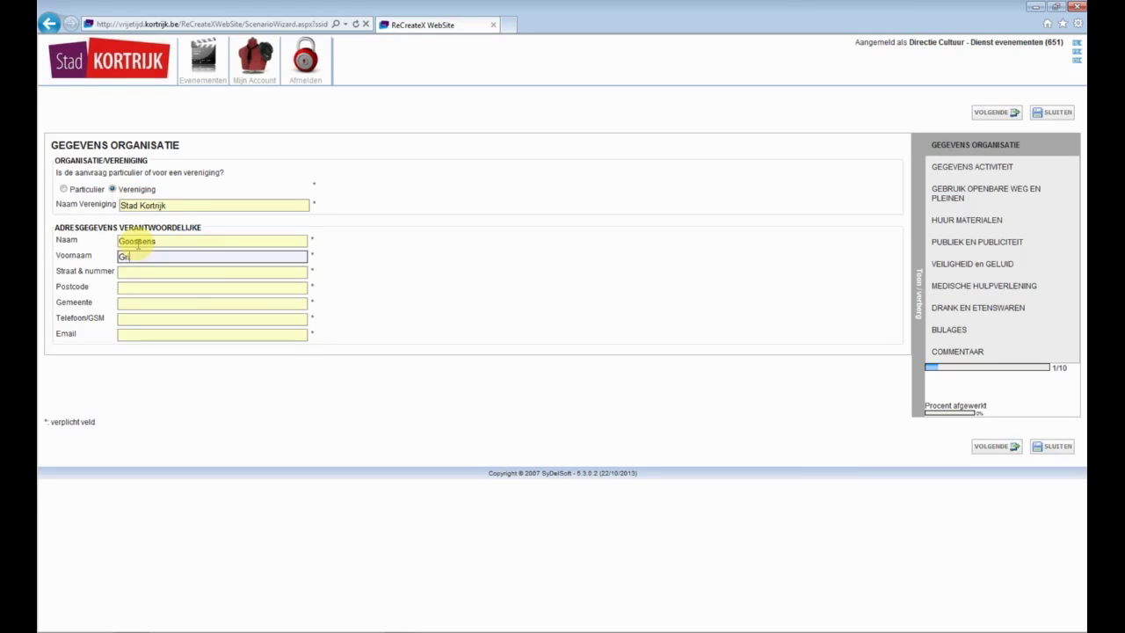
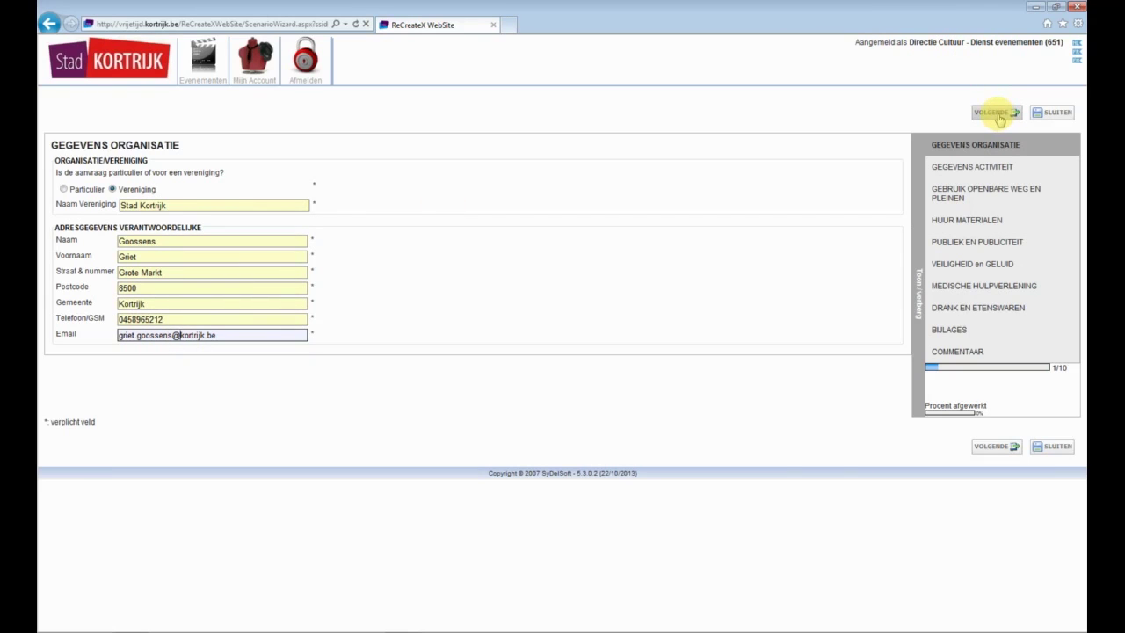
left_click(996, 114)
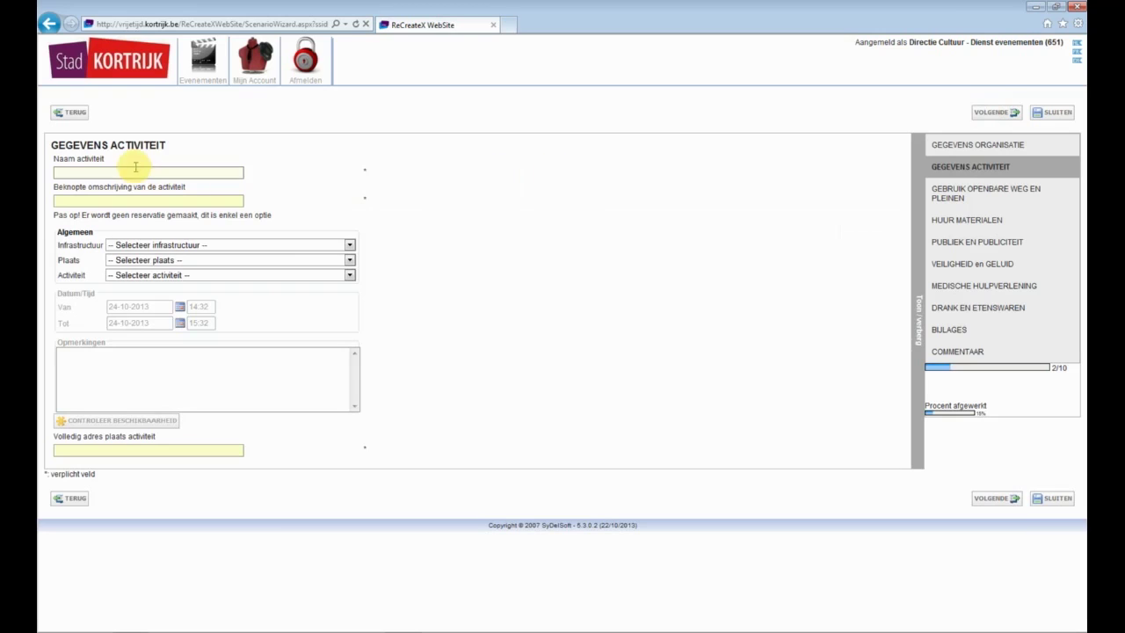
- Name the activity 'Winter in Kortrijk', describe it as 'eindejaarsgebeuren', and enter the venue address
left_click(129, 172)
type("Winter in Kortrijk")
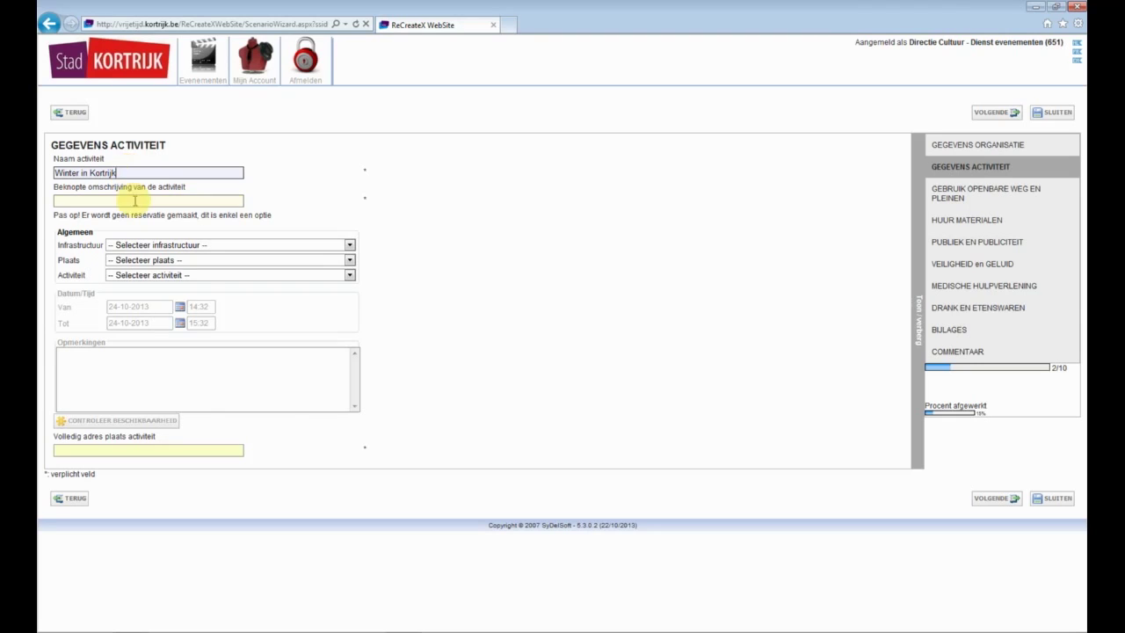
left_click(134, 201)
type("eindejaarsgebeuren")
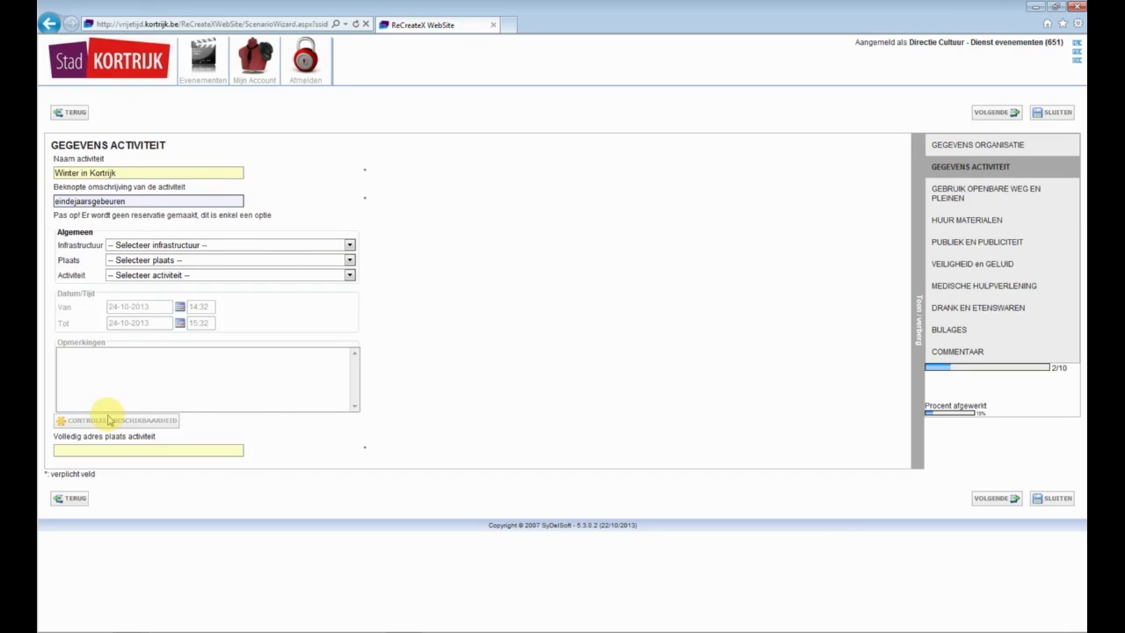
left_click(140, 452)
type("Grote Markt 54, 8500 Kortrijk")
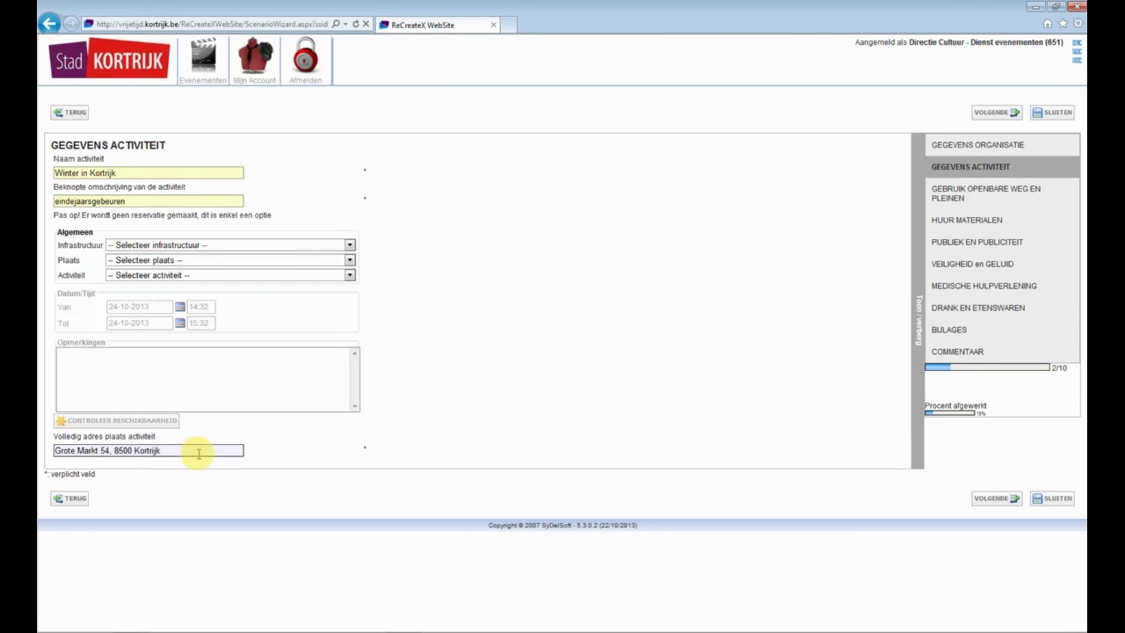
left_click(1002, 114)
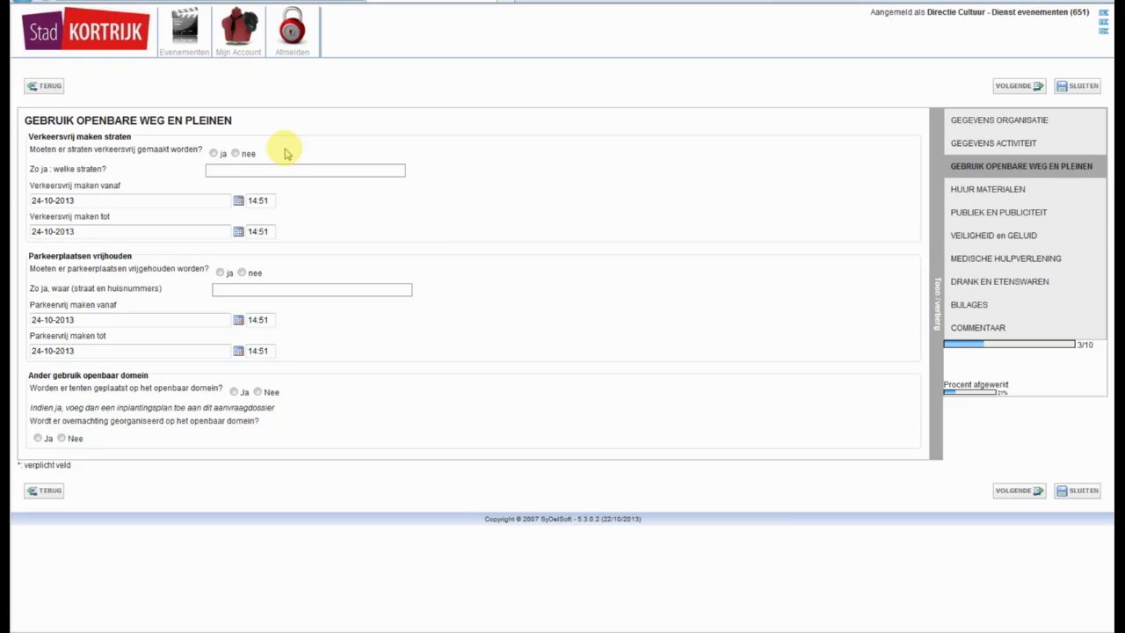
- Answer no to car-free streets and set the period 07-12-2013 to 05-01-2014
left_click(289, 167)
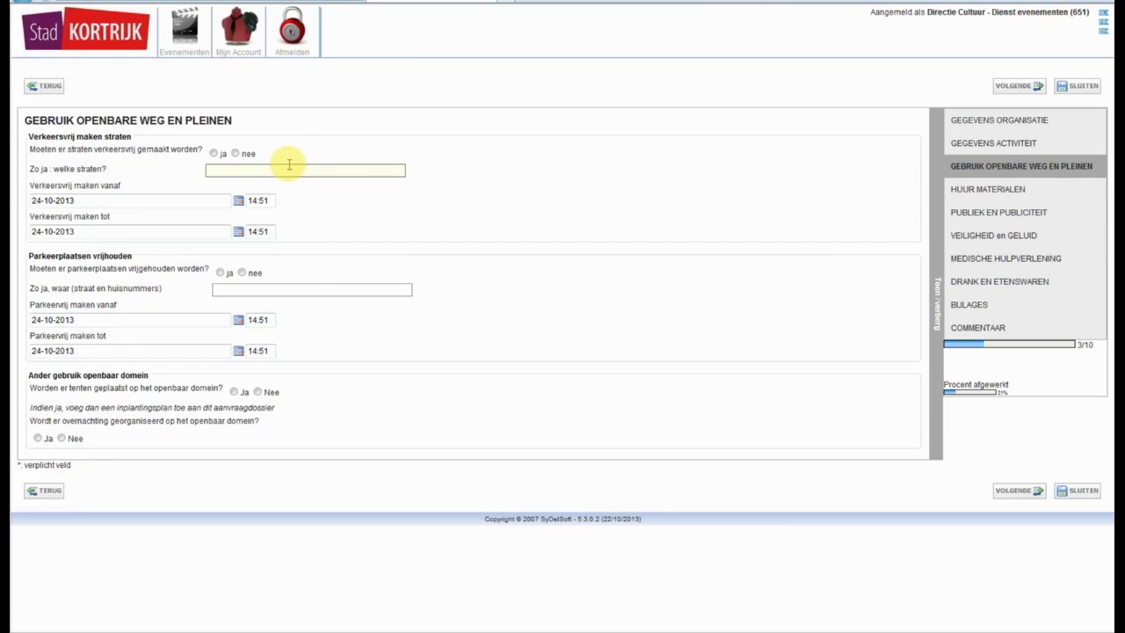
left_click(235, 153)
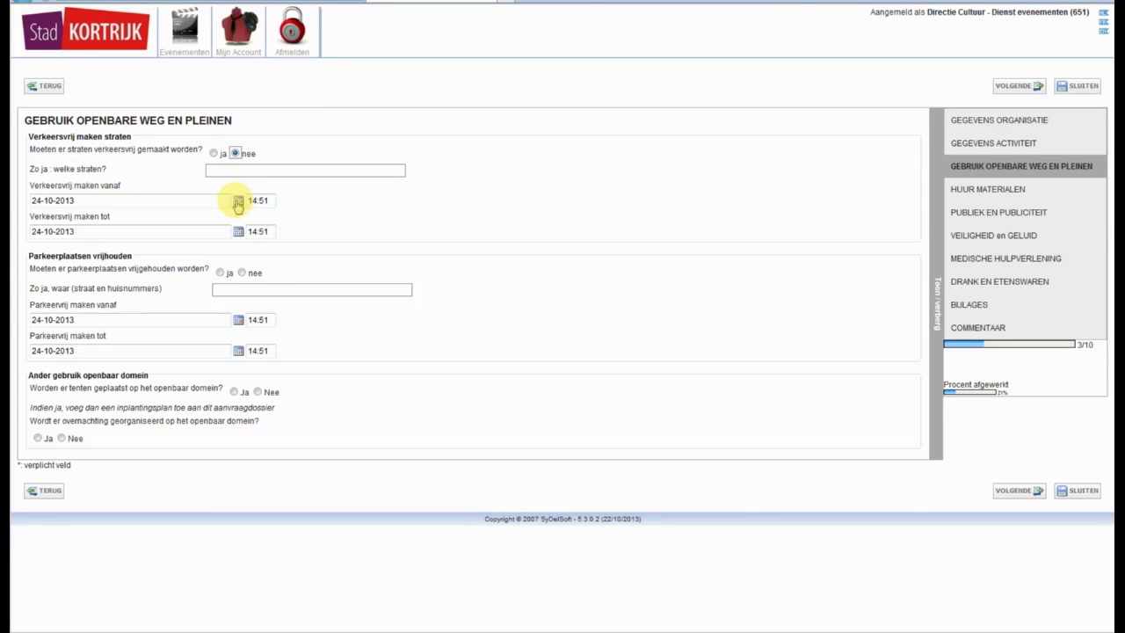
left_click(237, 203)
left_click(139, 216)
left_click(139, 216)
left_click(124, 254)
left_click(138, 272)
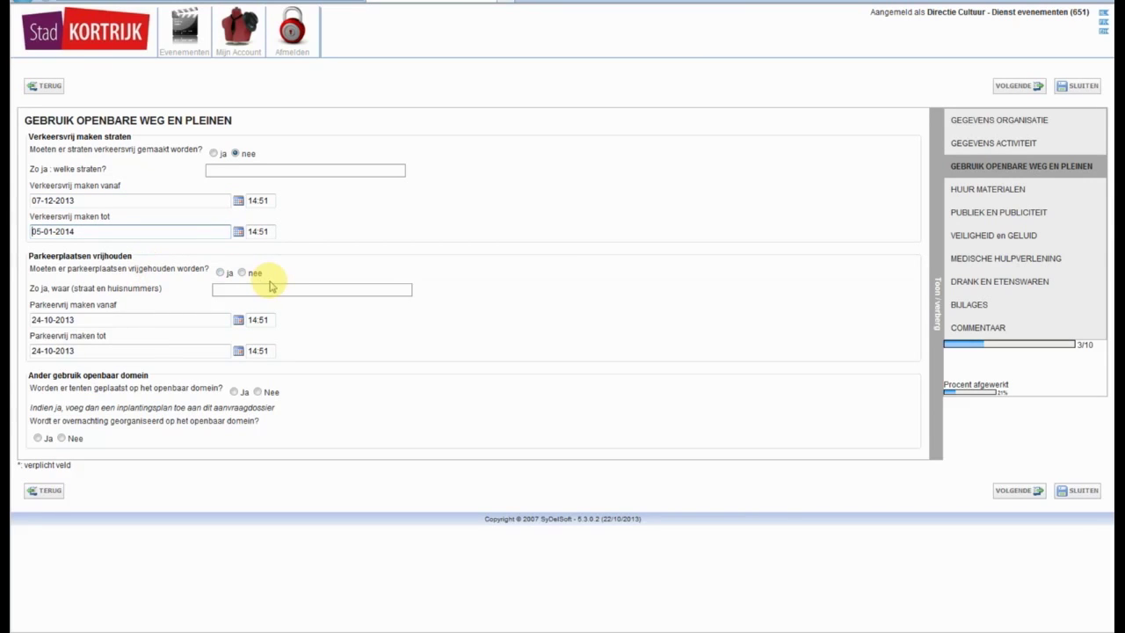
- Answer no to free parking spaces and to overmachting, then continue
left_click(242, 273)
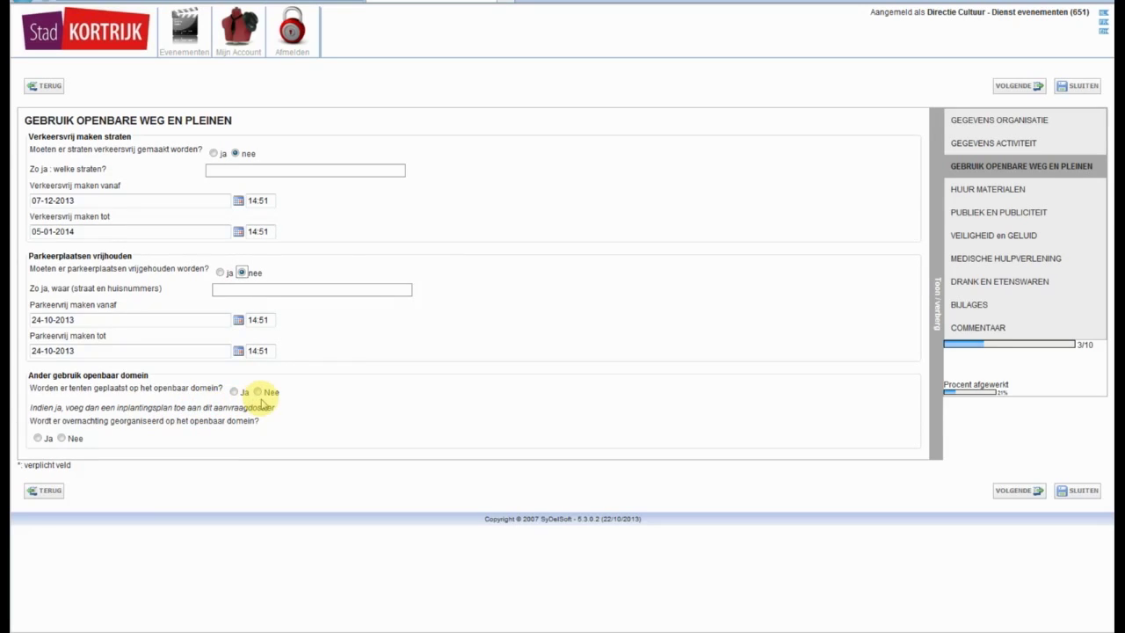
left_click(61, 438)
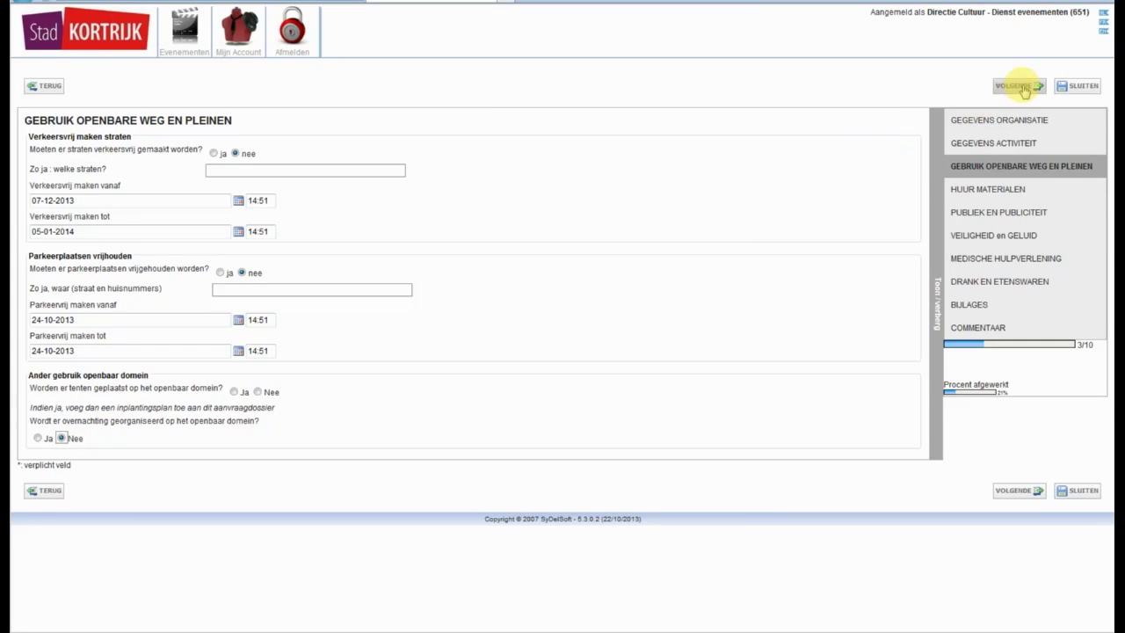
left_click(1019, 86)
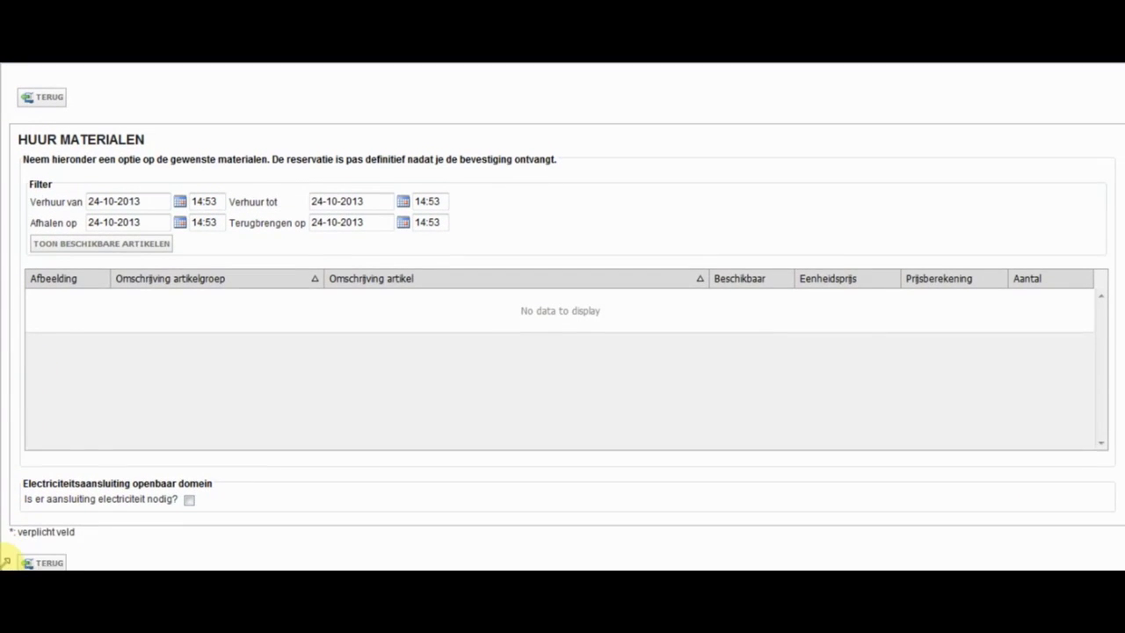
- Set the rental period from 7 December 2013 to 5 January 2014 and list available articles
left_click(180, 201)
left_click(222, 218)
left_click(222, 219)
left_click(223, 264)
left_click(401, 193)
left_click(435, 214)
left_click(435, 213)
left_click(436, 213)
left_click(319, 256)
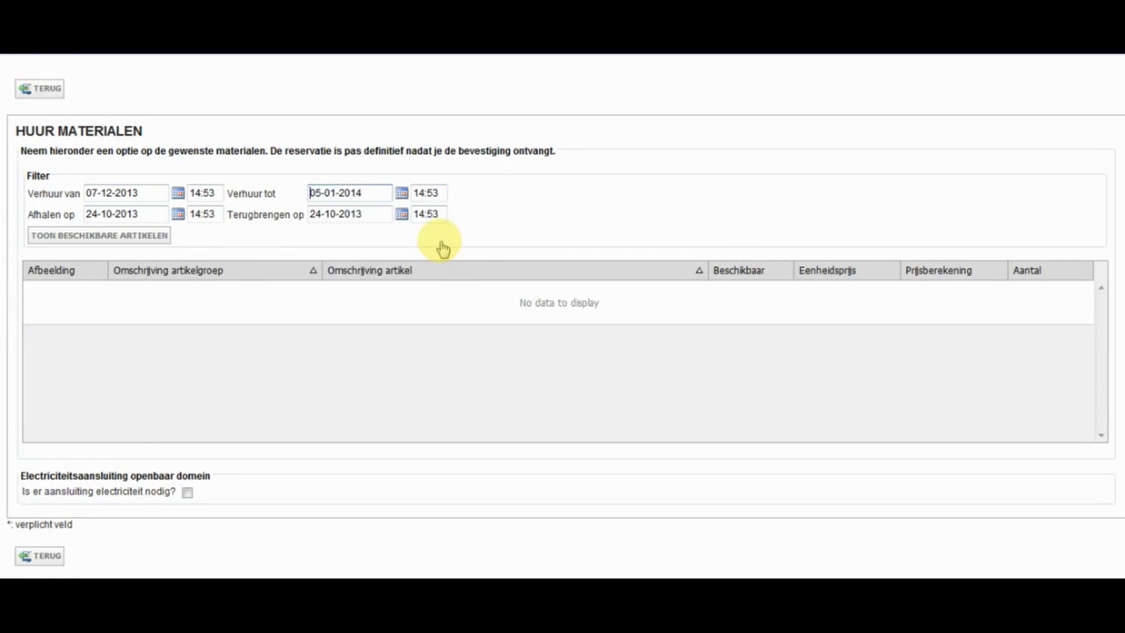
left_click(68, 242)
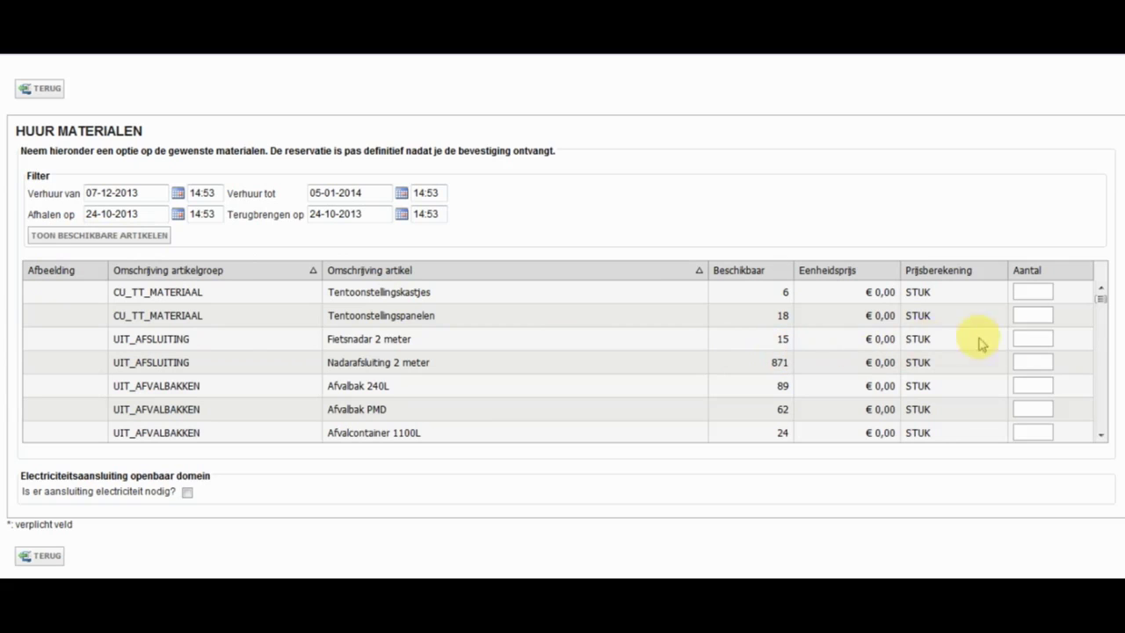
- Request 40 units of Podiumelement 60 cm - 2 x 1 m and continue
scroll(1029, 337, "down", 10)
left_click(1034, 332)
type("4")
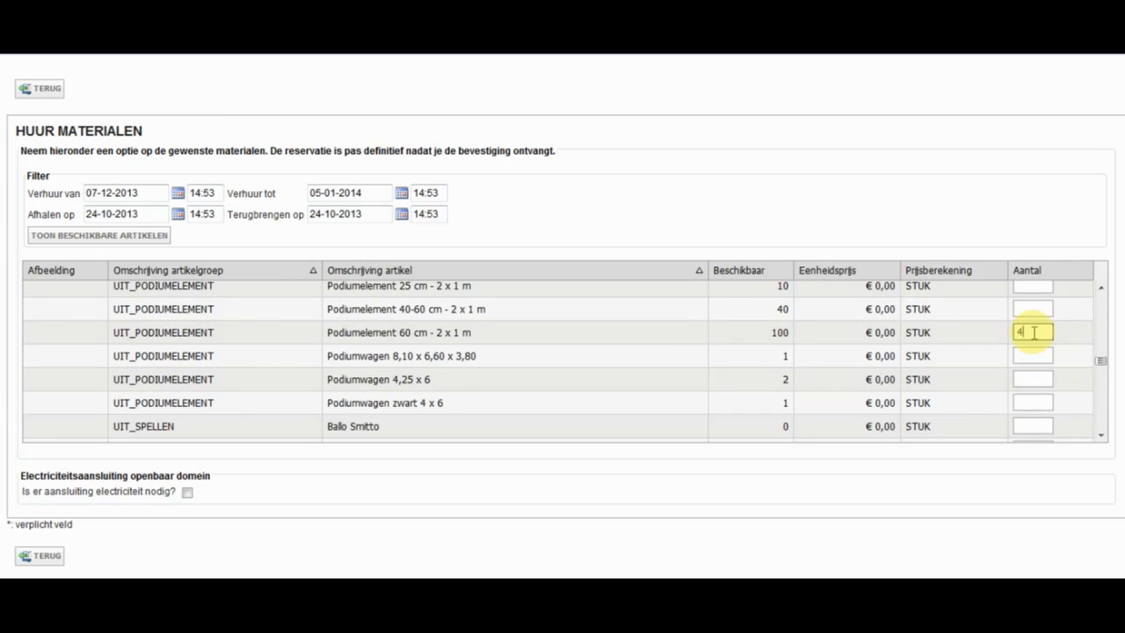
type("0")
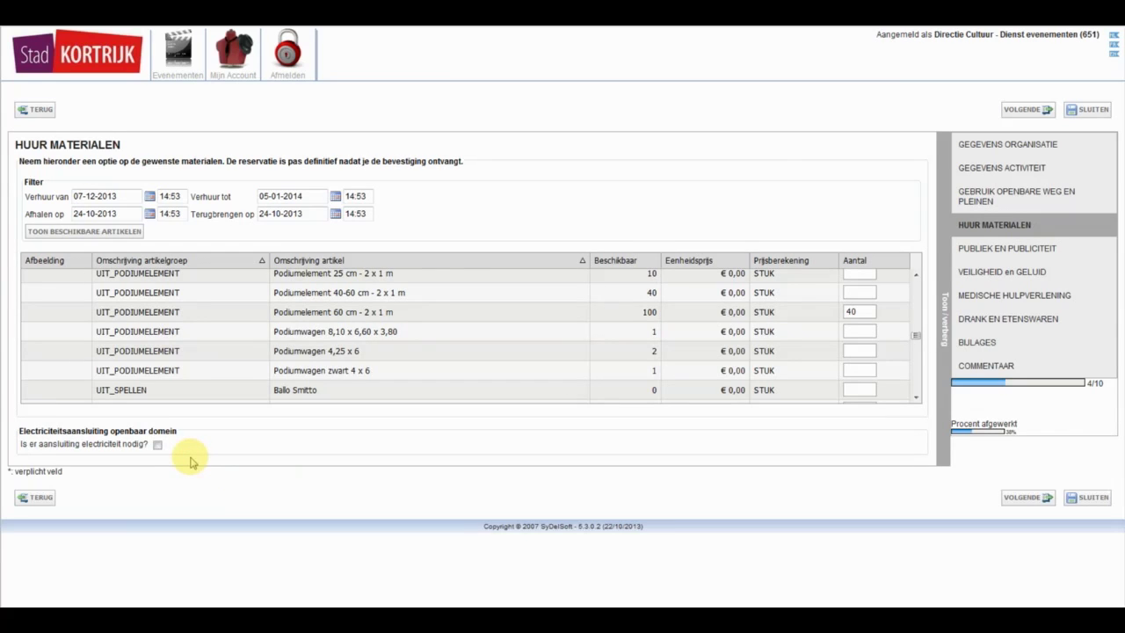
left_click(1027, 109)
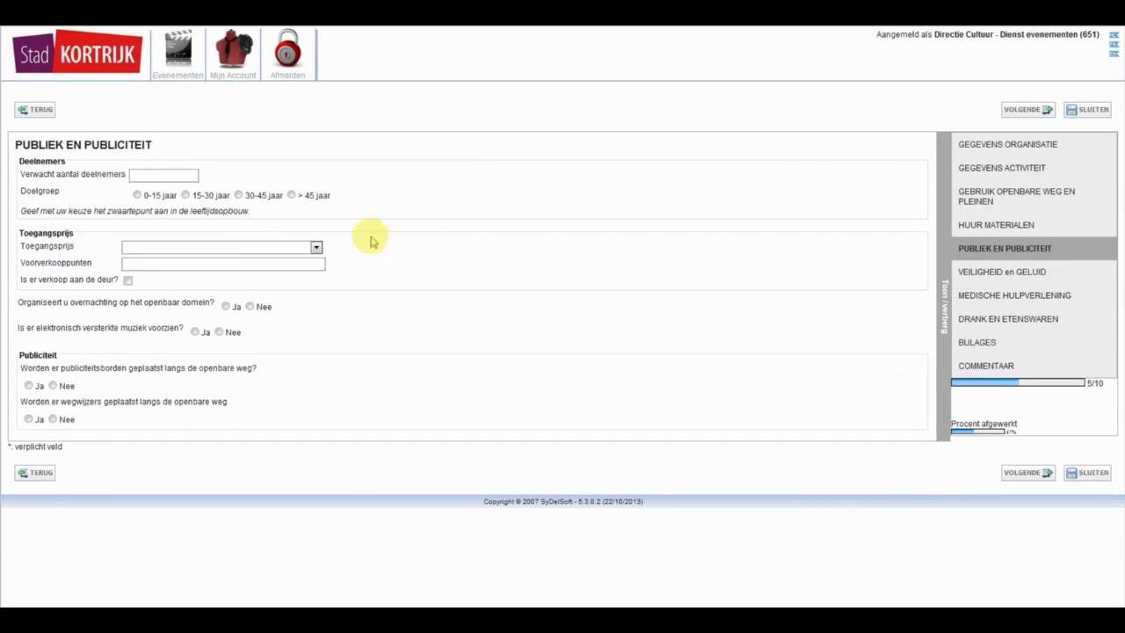
- Record 500 expected participants, age group 30-45 jaar, and free (Gratis) admission
left_click(160, 175)
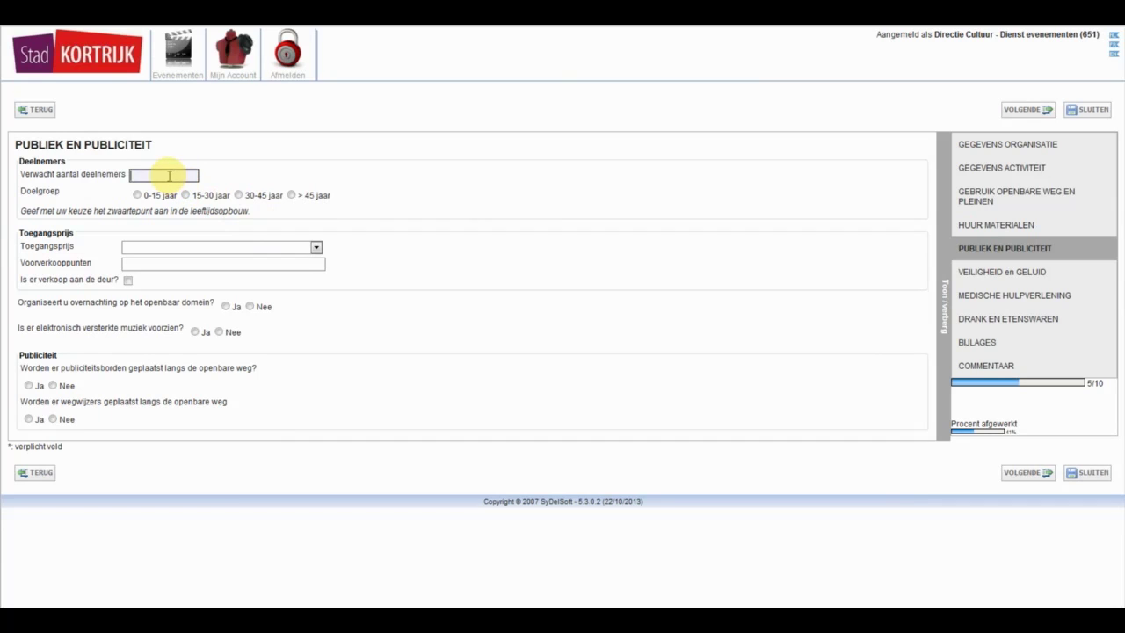
type("500")
left_click(252, 197)
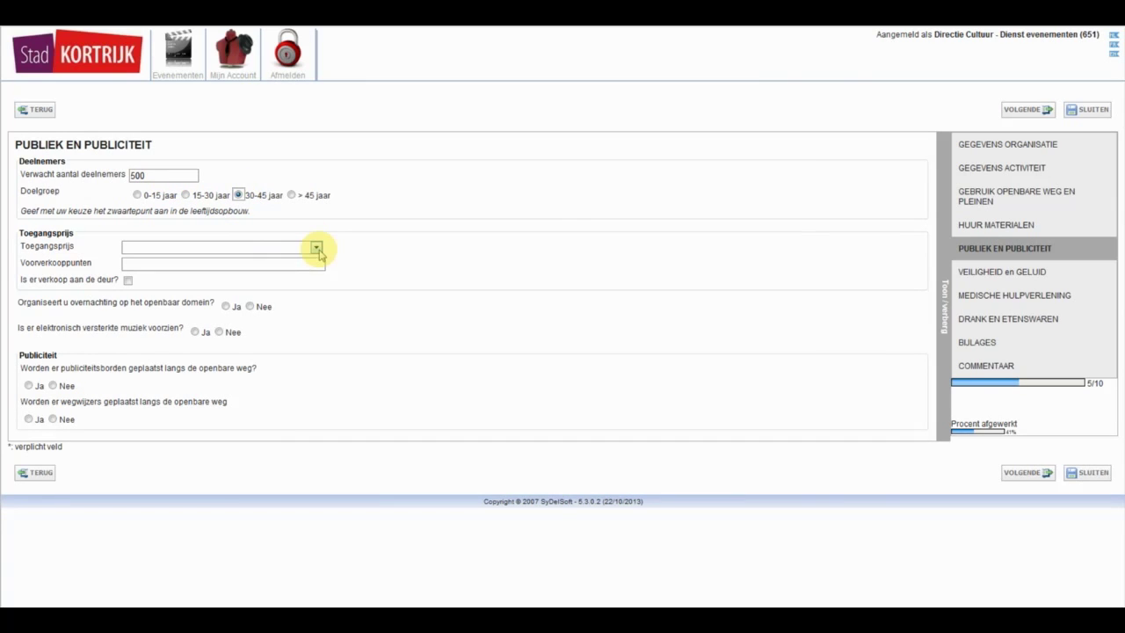
left_click(316, 248)
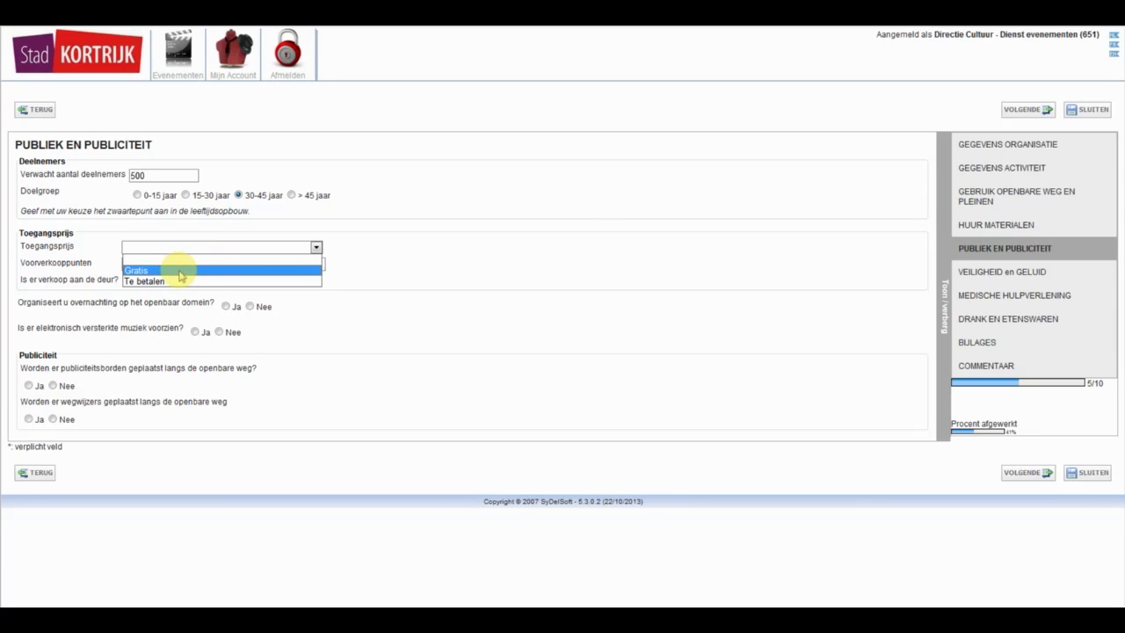
left_click(180, 274)
- Answer no to overnight stays, yes to amplified music and signboards, no to signposts, and continue
left_click(250, 306)
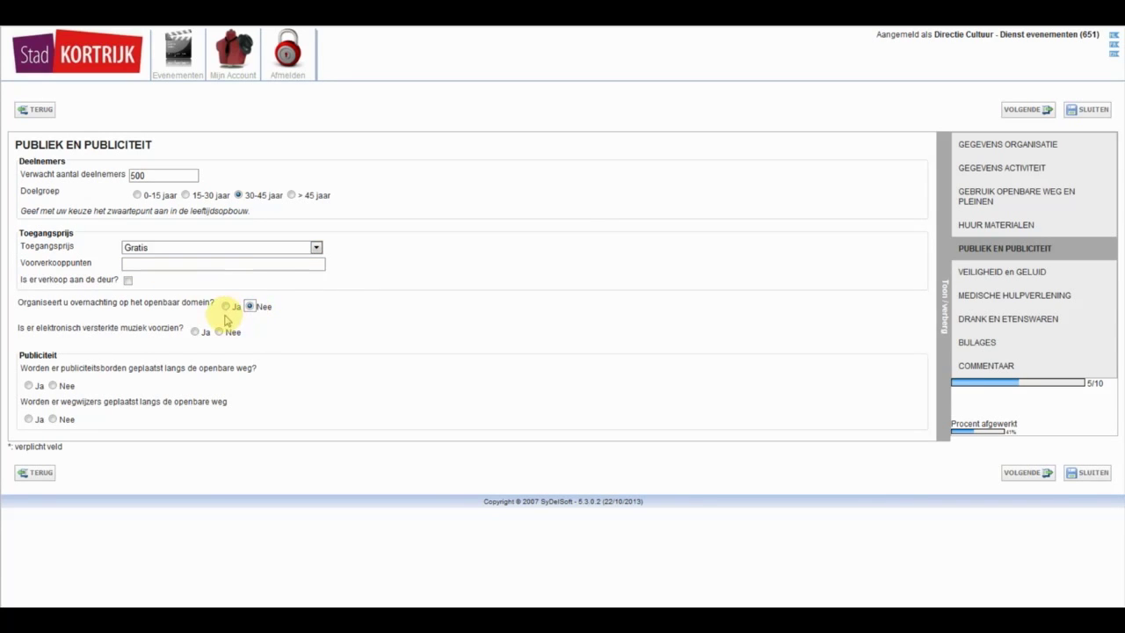
left_click(194, 331)
left_click(29, 385)
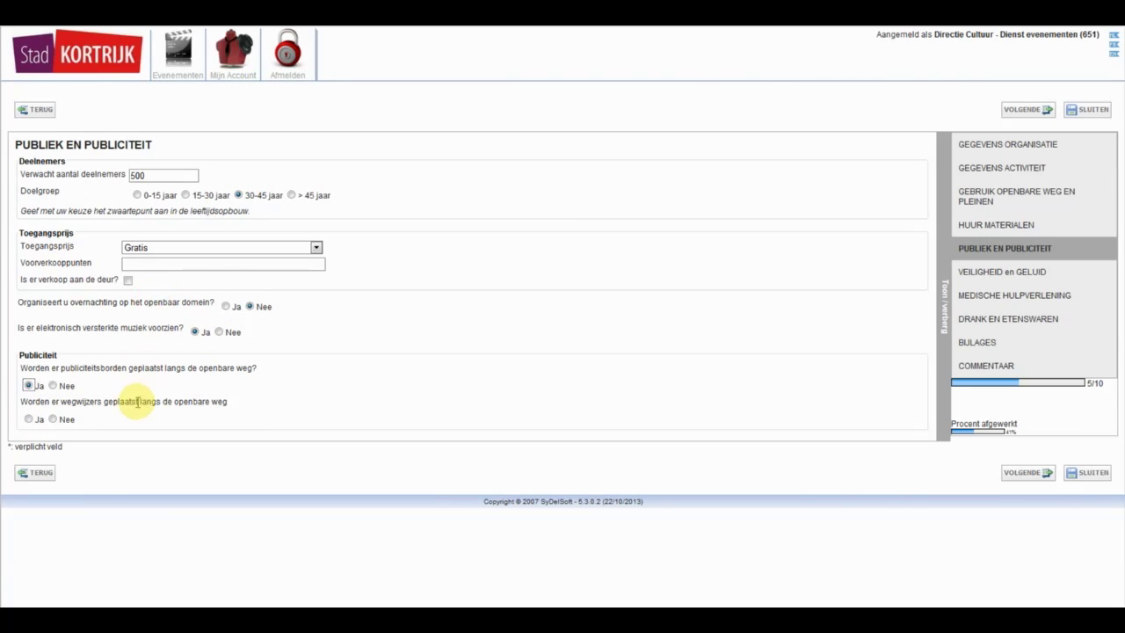
left_click(54, 421)
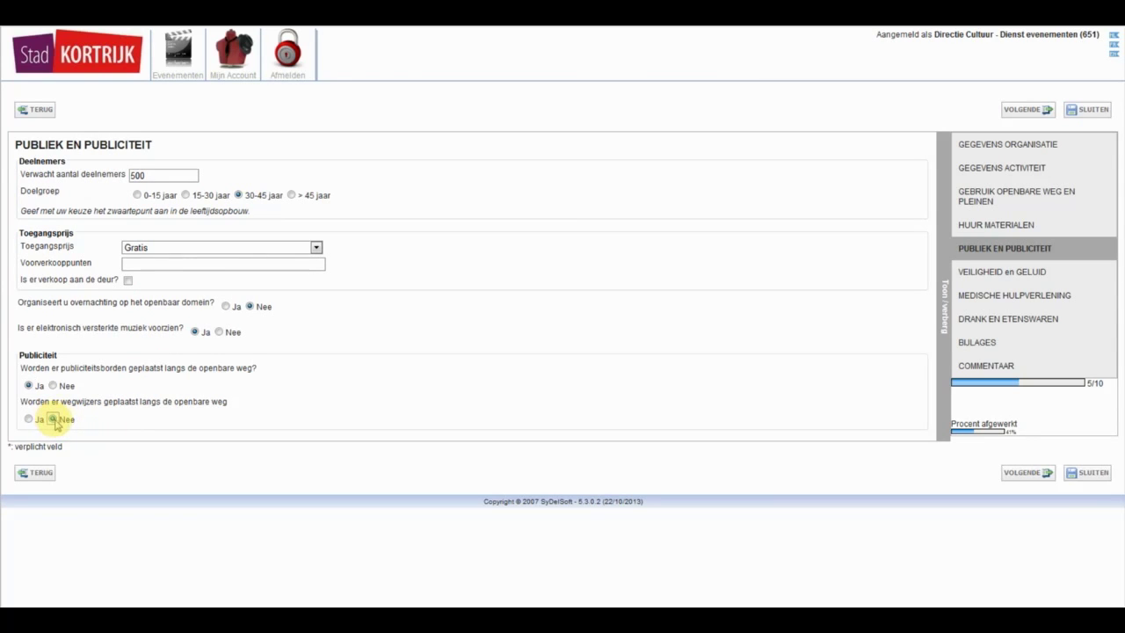
left_click(1028, 109)
left_click(465, 175)
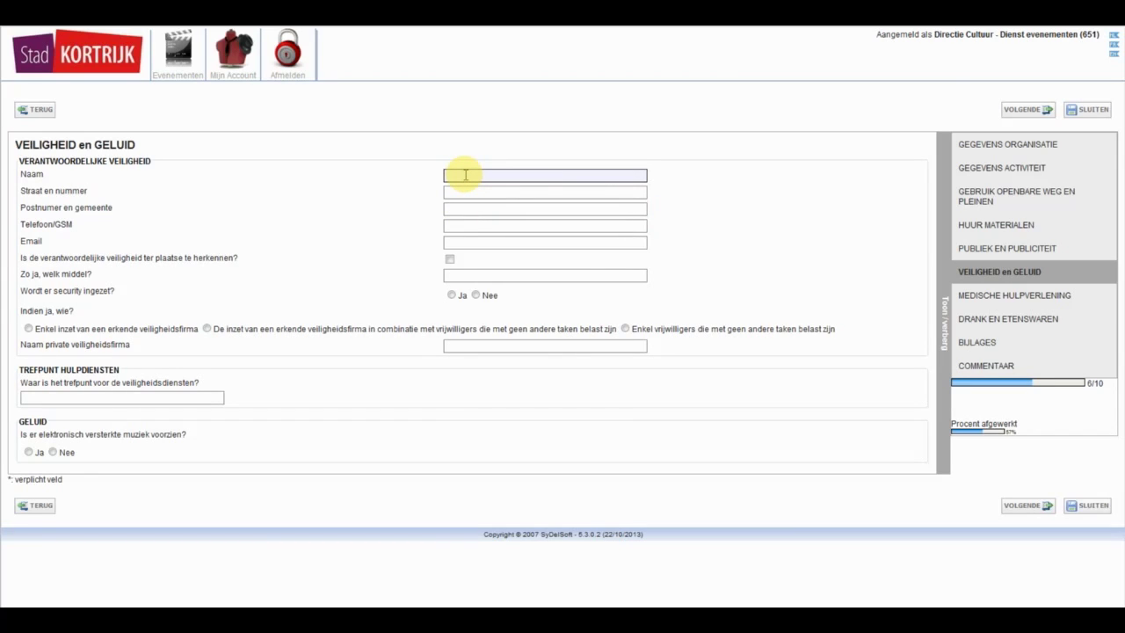
- Enter the safety contact's name, street, postcode and phone, answer yes to amplified music, and continue
type("Goossens")
key("Tab")
type("Grote Markt 54")
key("Tab")
type("8500 Kortrijk")
key("Tab")
left_click(476, 295)
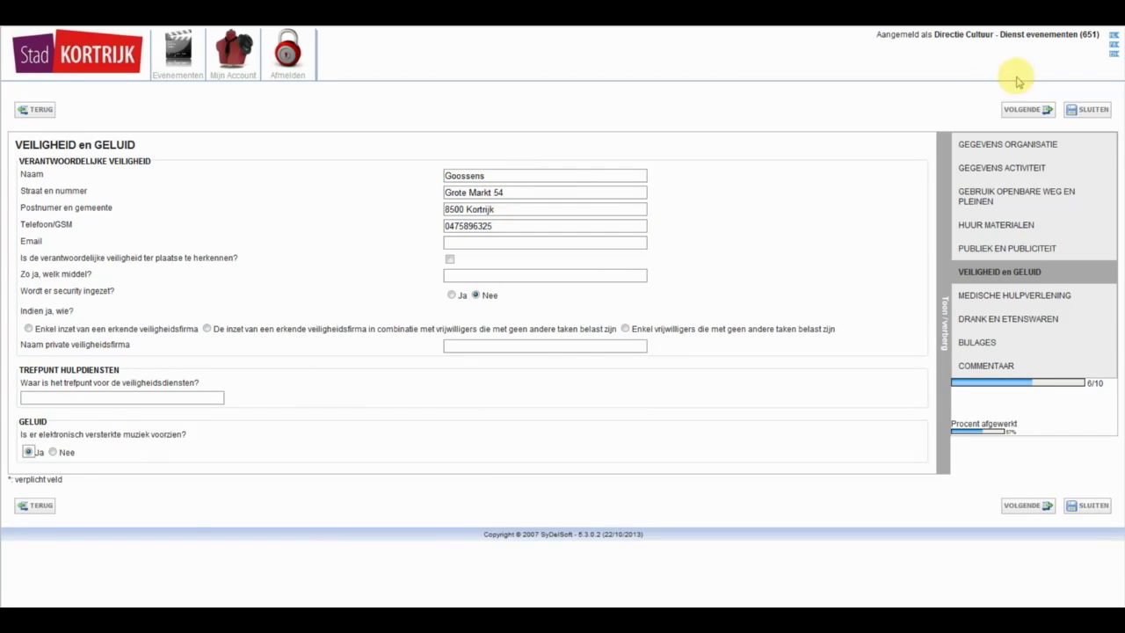
left_click(1025, 109)
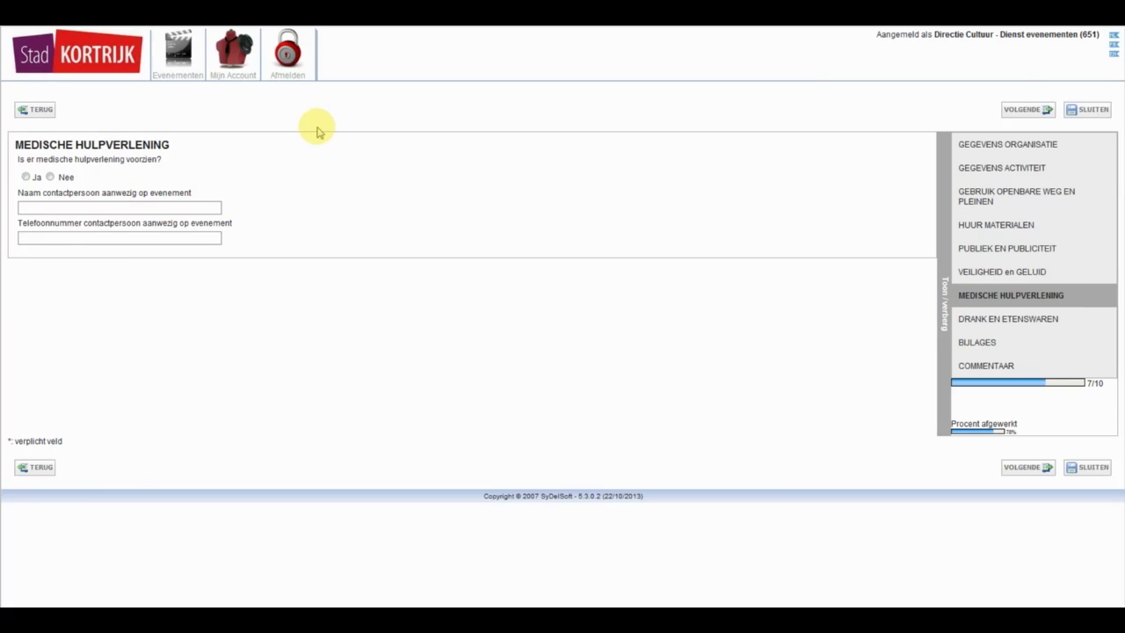
- Choose Plastieken wegwerpbekers and Gratis drank, answer no to food sales, and continue
left_click(1025, 109)
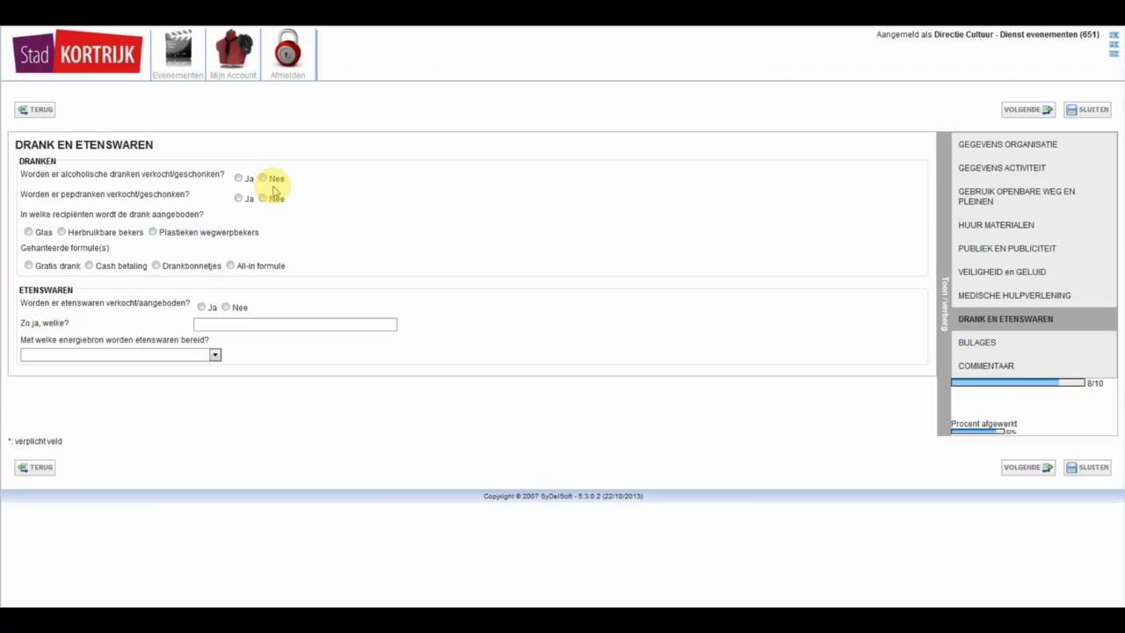
left_click(154, 232)
left_click(77, 266)
left_click(227, 307)
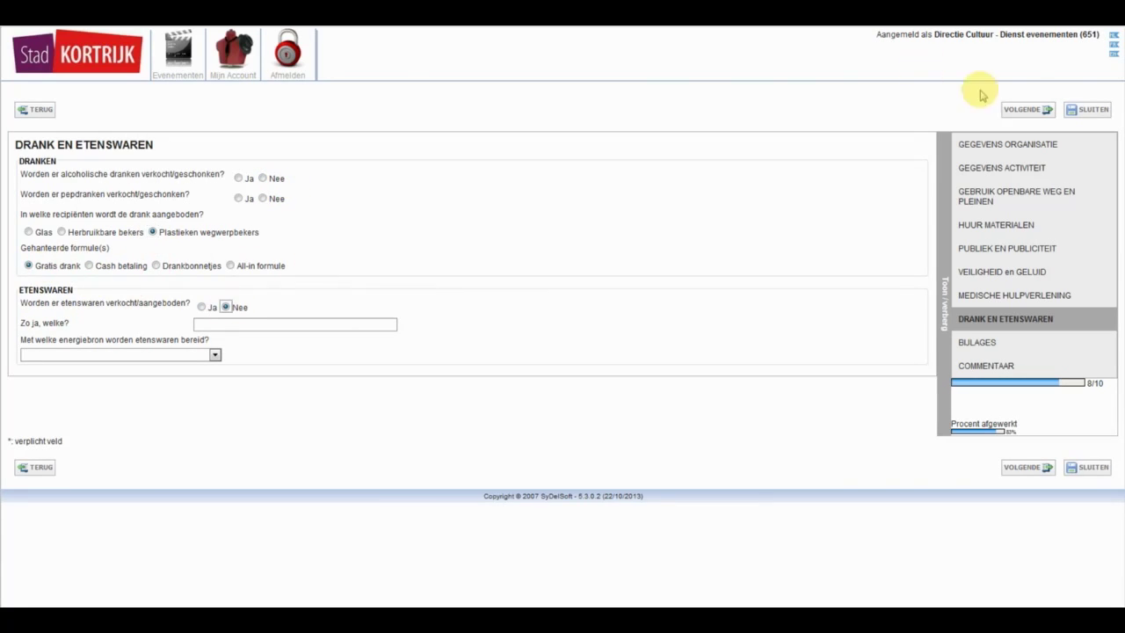
left_click(1028, 109)
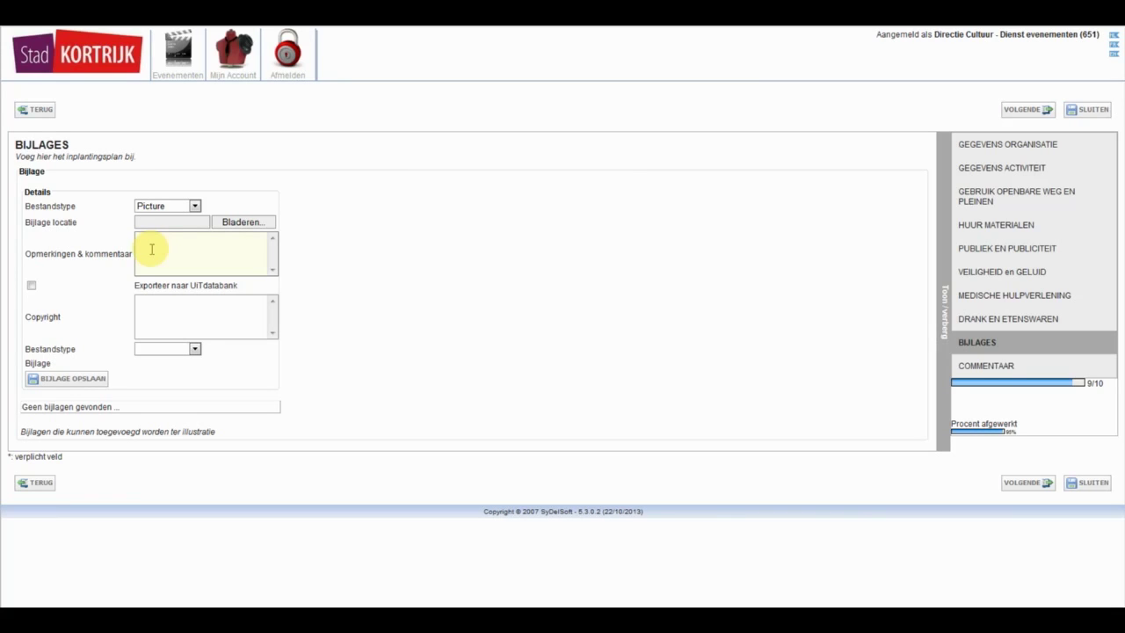
- Skip through Commentaar, finish the wizard with VOLTOOIEN, and confirm with OK
left_click(1012, 116)
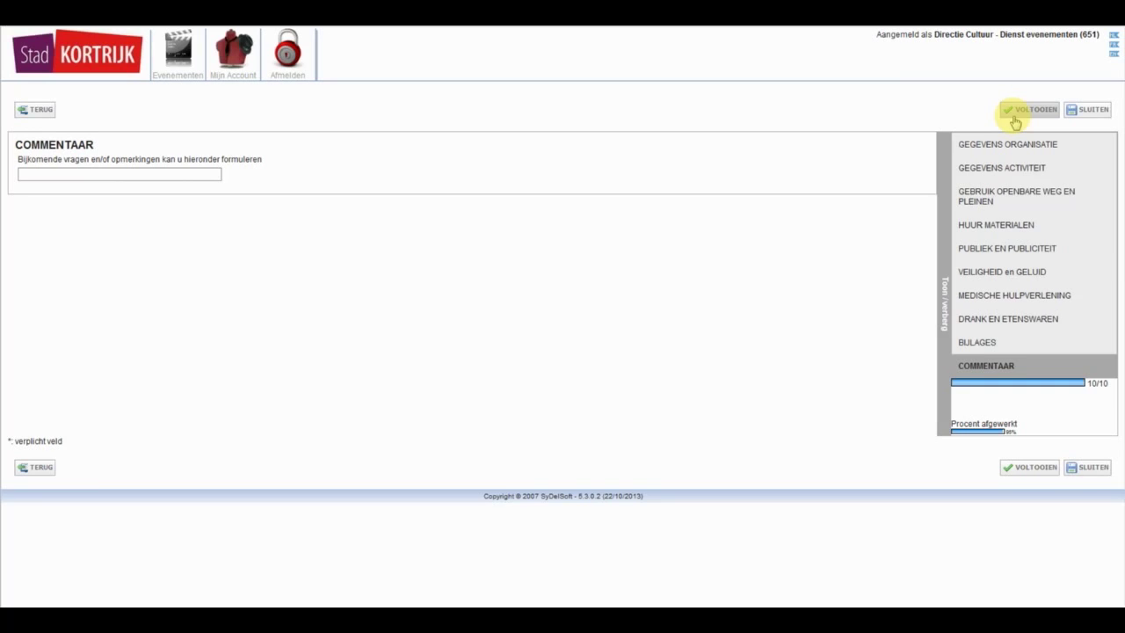
left_click(1016, 120)
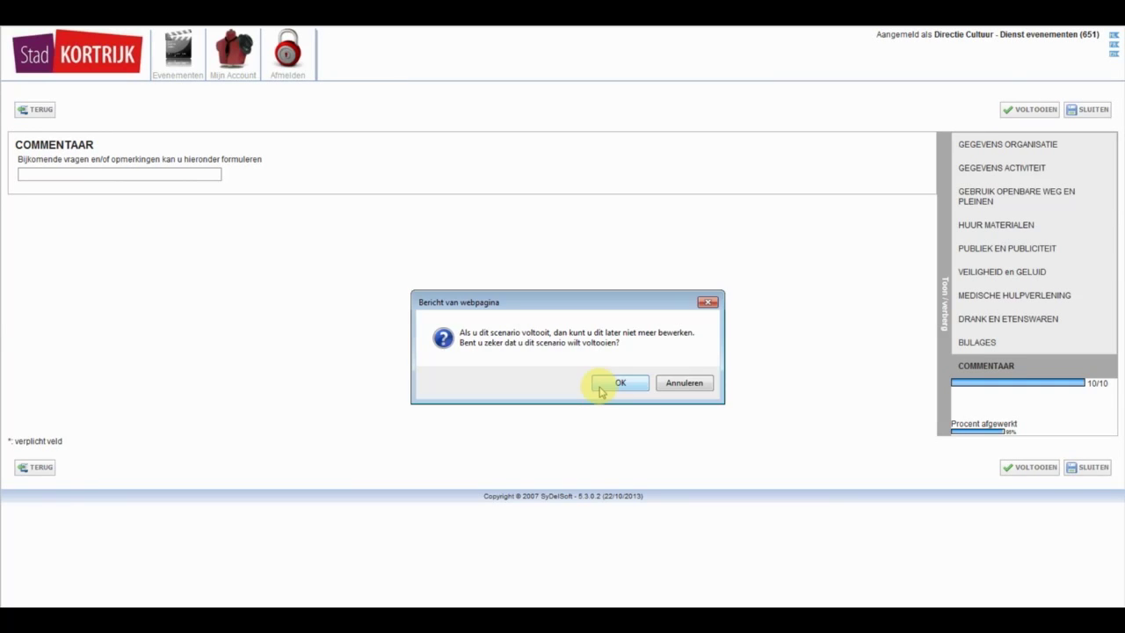
left_click(601, 387)
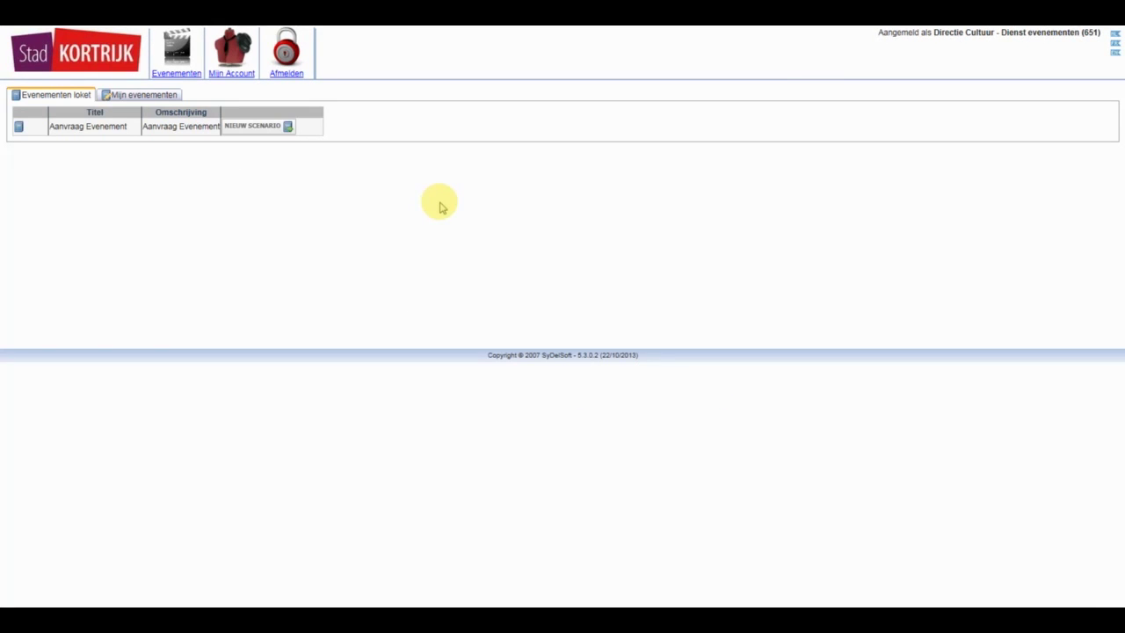
- Confirm 'Winter in Kortrijk' shows as Voltooid under Mijn evenementen, then log out via Afmelden
left_click(164, 103)
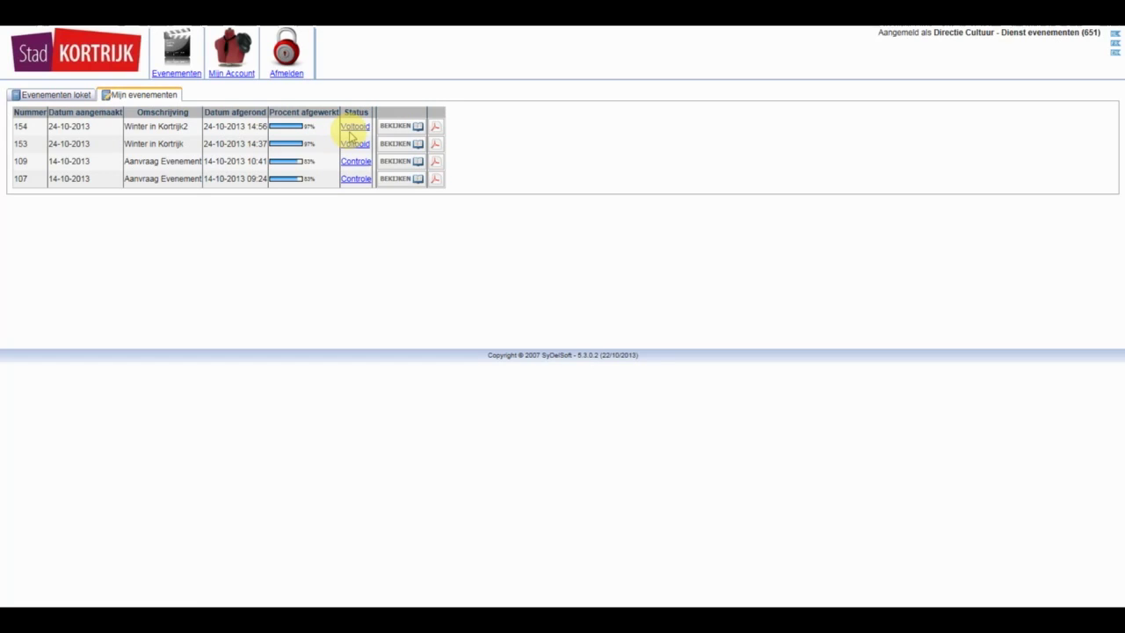
left_click(288, 75)
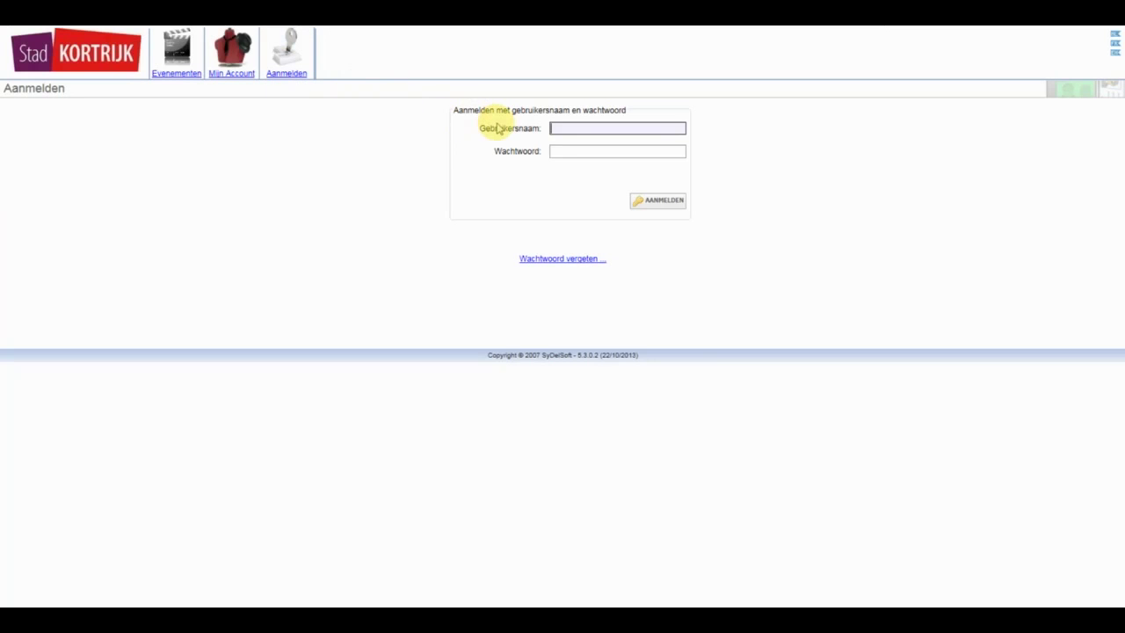